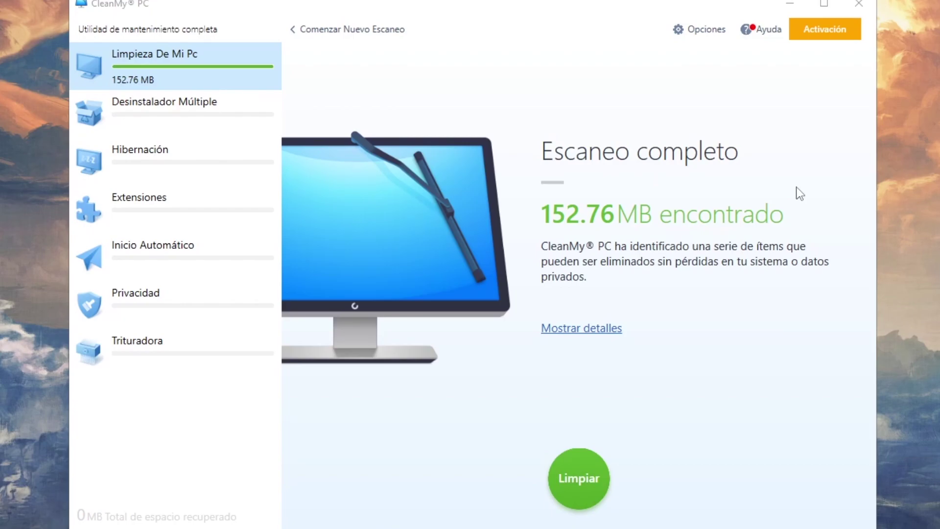
Clean all the items found by the full scan in Limpieza De Mi Pc.
left_click(571, 484)
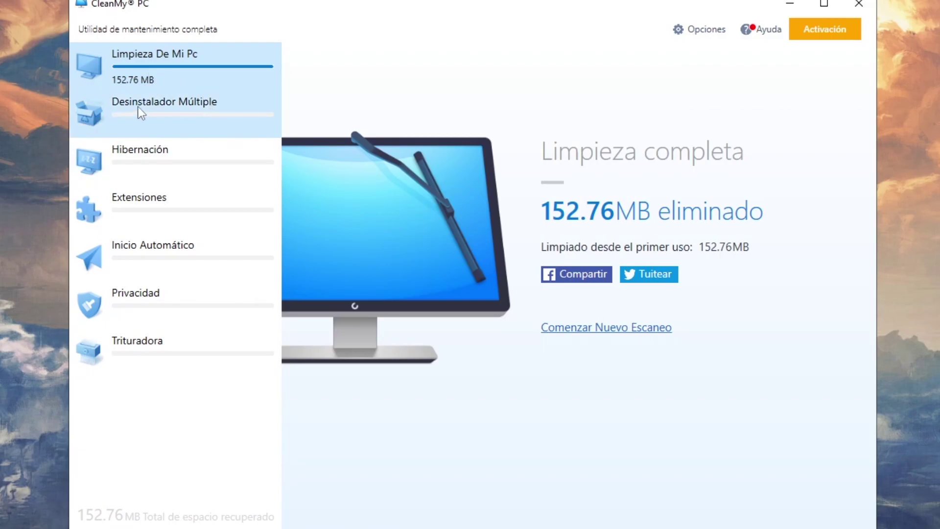
Uninstall 1Click Optimizer through Desinstalador Múltiple, finish the wizard and dismiss the licence purchase offer.
left_click(160, 107)
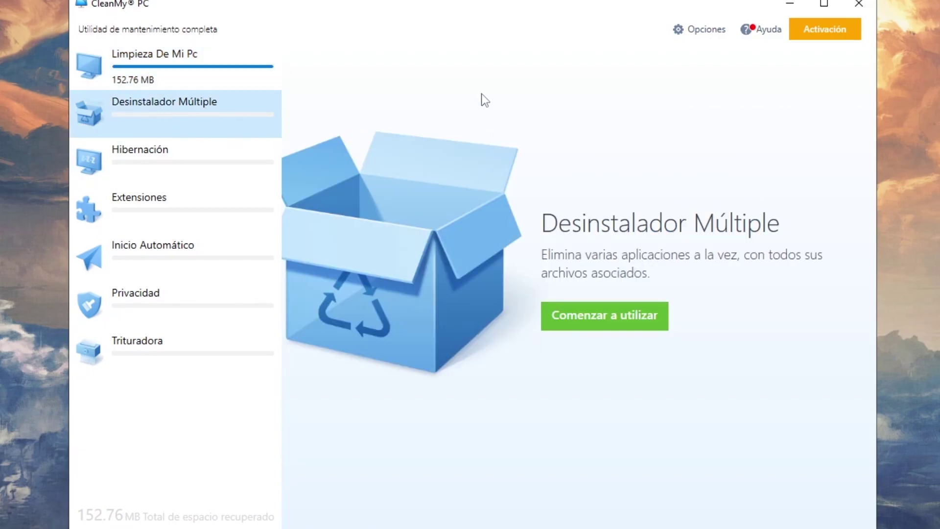
left_click(631, 324)
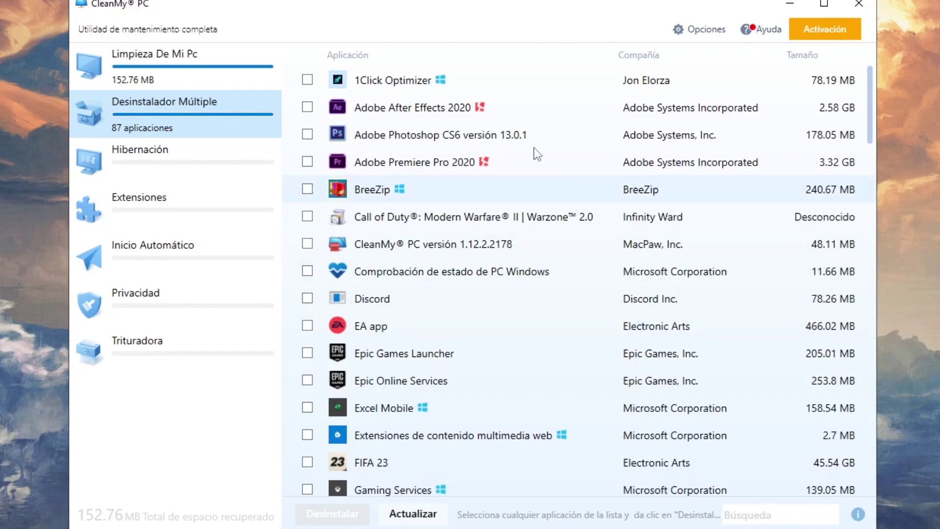
left_click(307, 80)
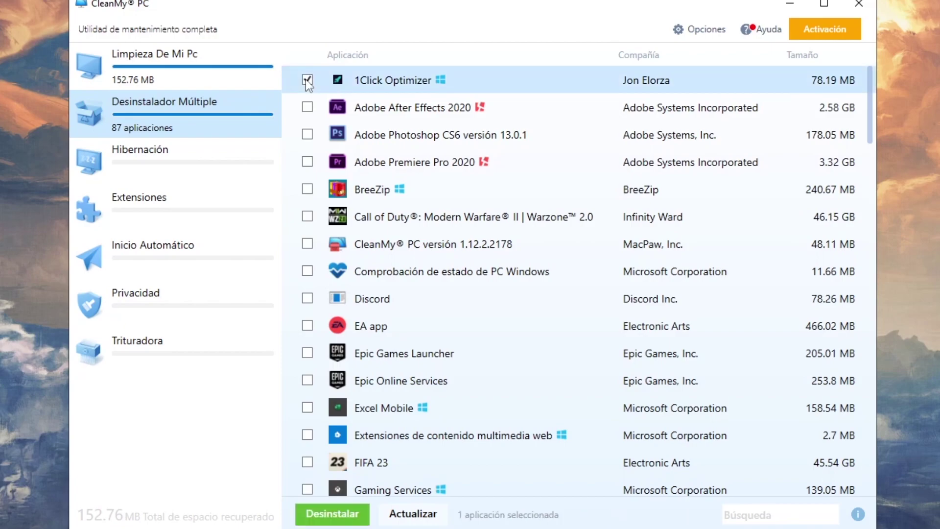
left_click(333, 515)
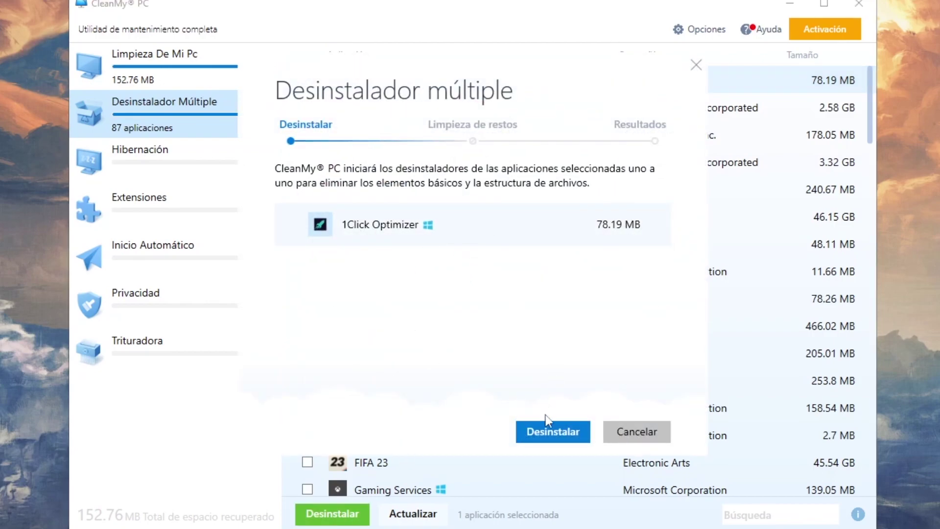
left_click(555, 432)
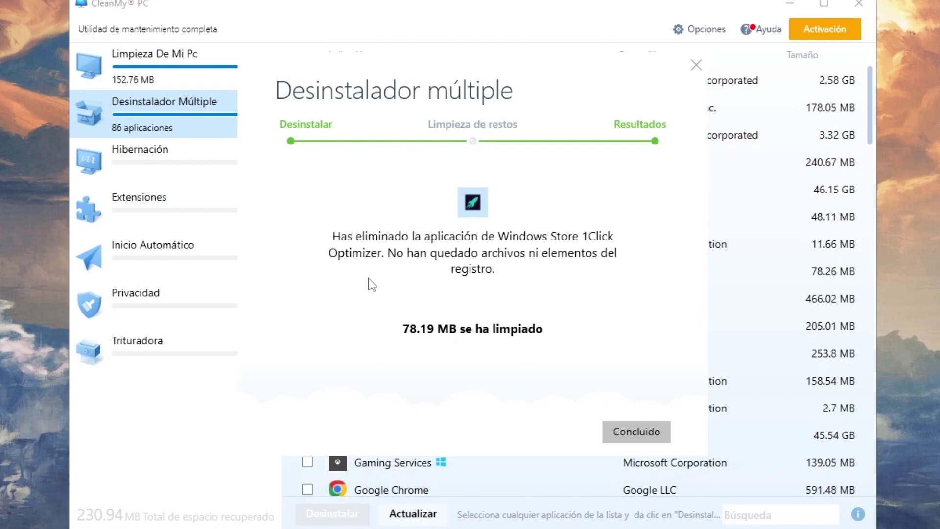
left_click(637, 432)
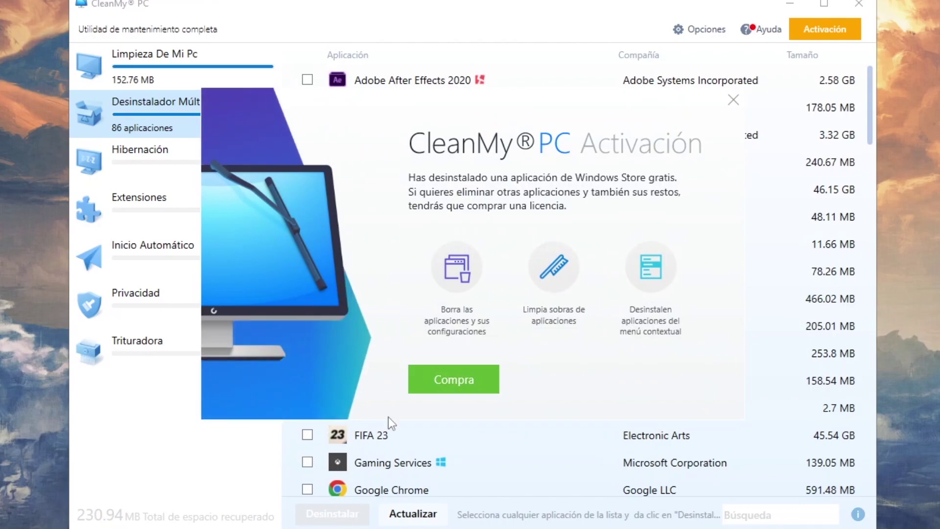
left_click(734, 100)
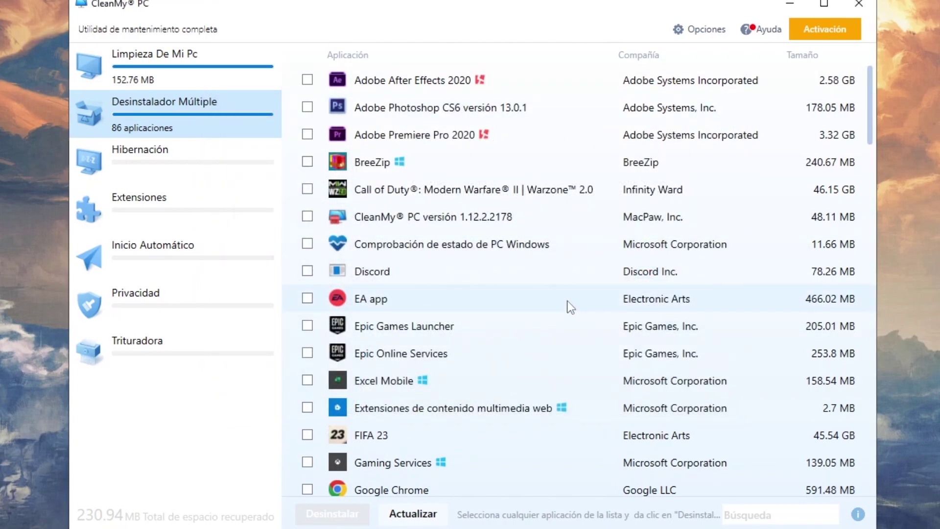
Look through the full list of installed applications in Desinstalador Múltiple.
scroll(578, 164, "down", 2)
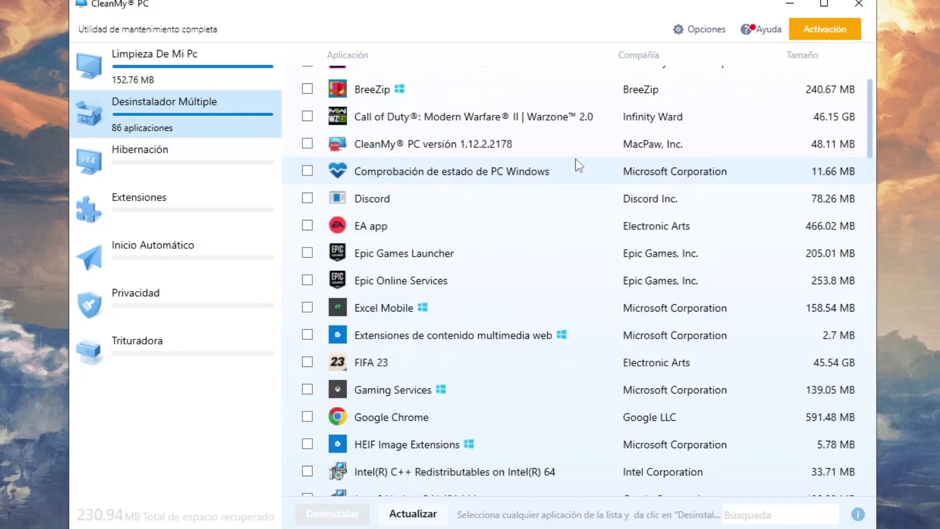
scroll(606, 180, "down", 6)
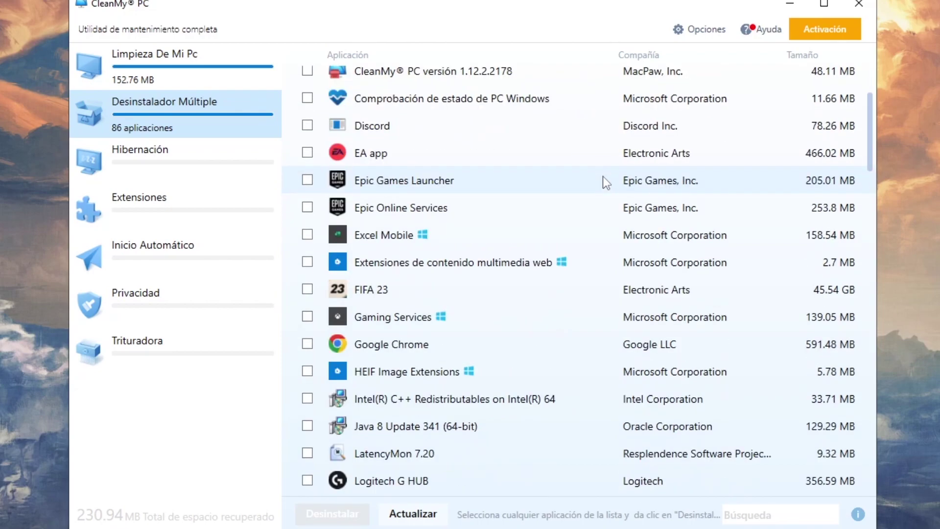
scroll(602, 179, "down", 8)
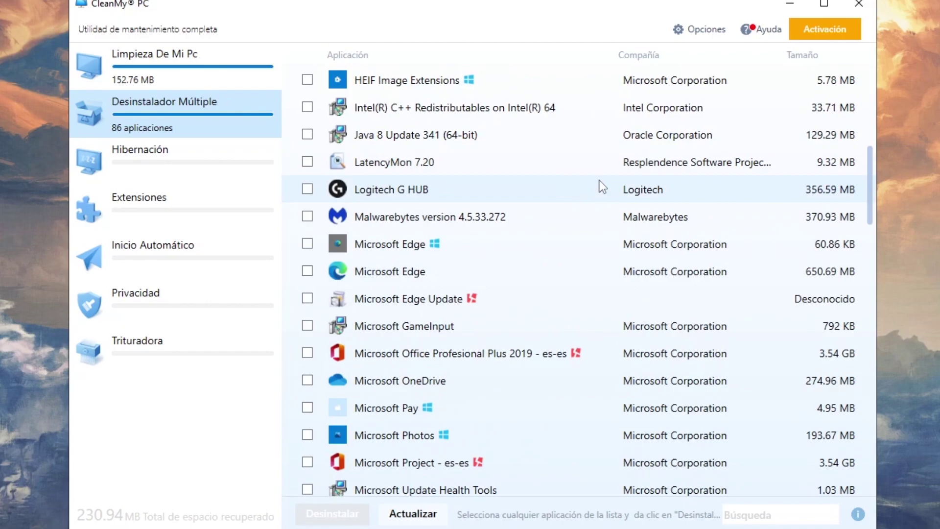
scroll(600, 180, "down", 12)
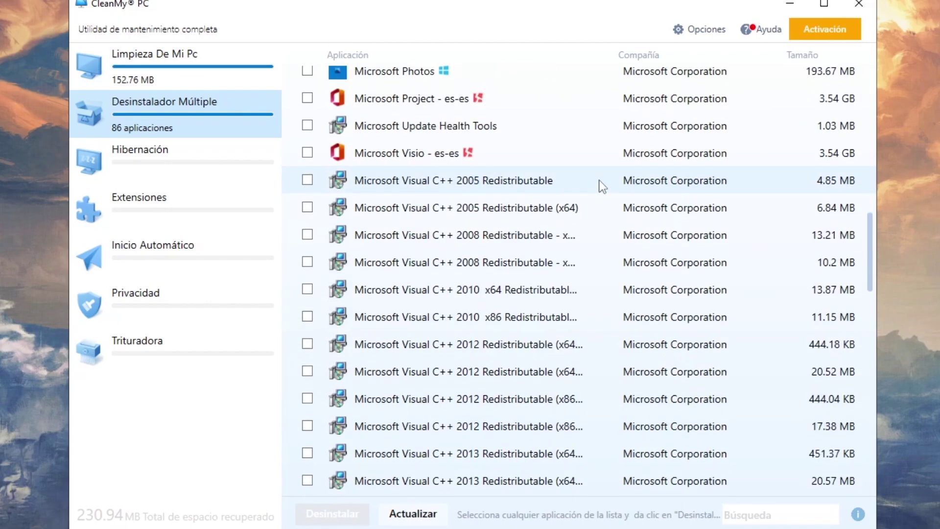
scroll(600, 179, "down", 18)
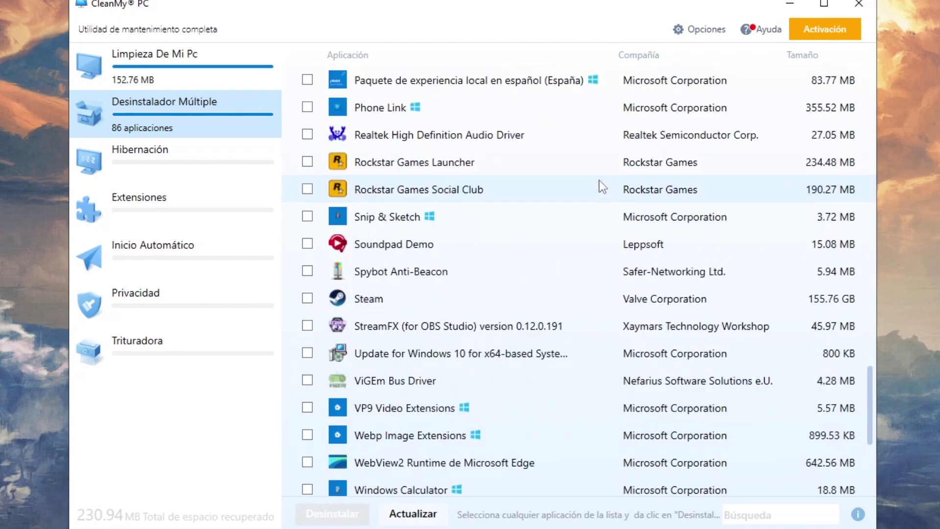
scroll(600, 180, "down", 6)
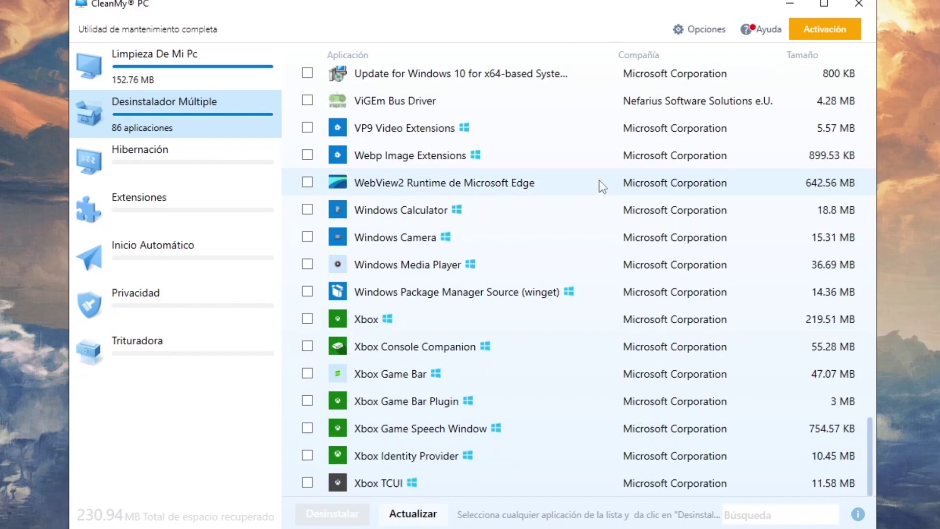
scroll(594, 262, "up", 6)
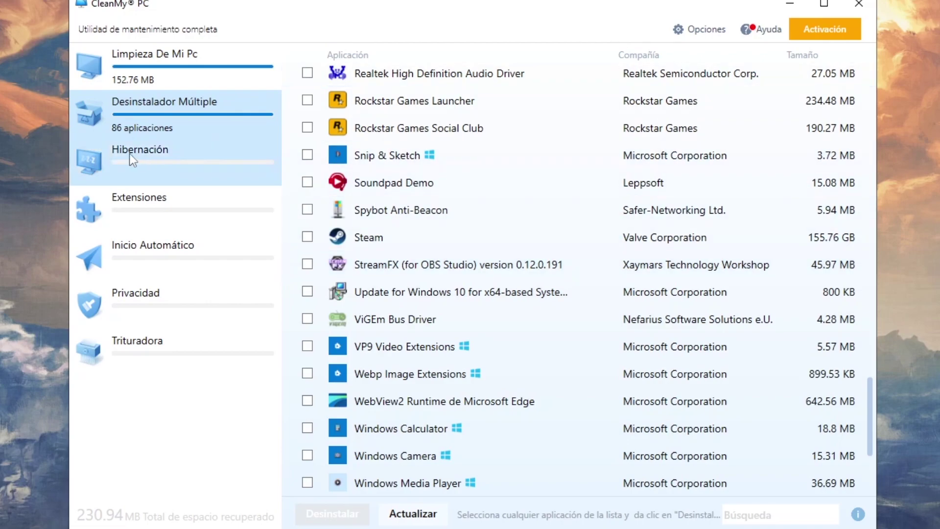
Activate the system's hibernation mode in Hibernación, and bring up the Extensiones section.
left_click(198, 154)
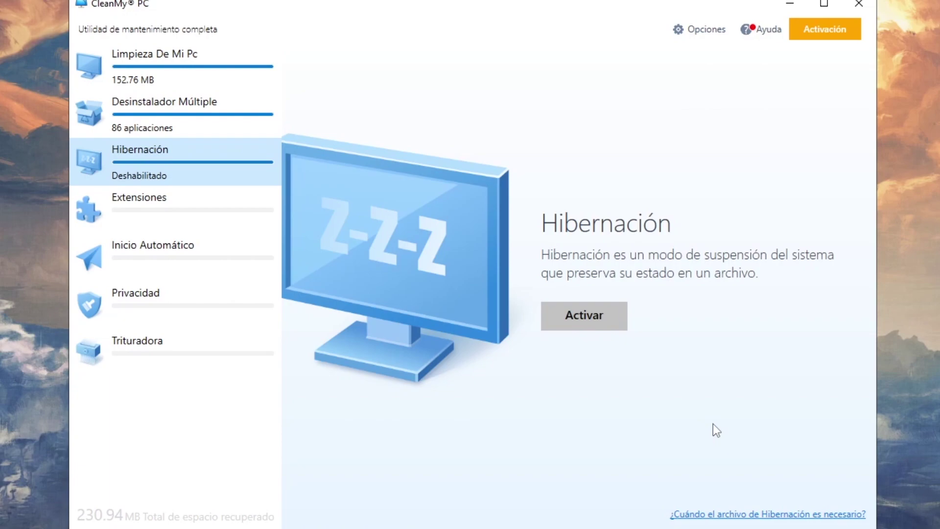
left_click(596, 321)
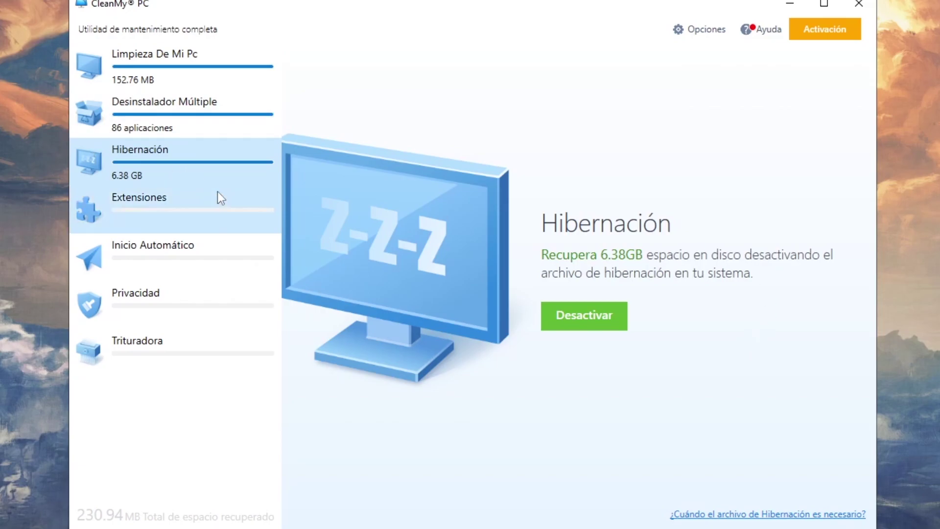
left_click(221, 212)
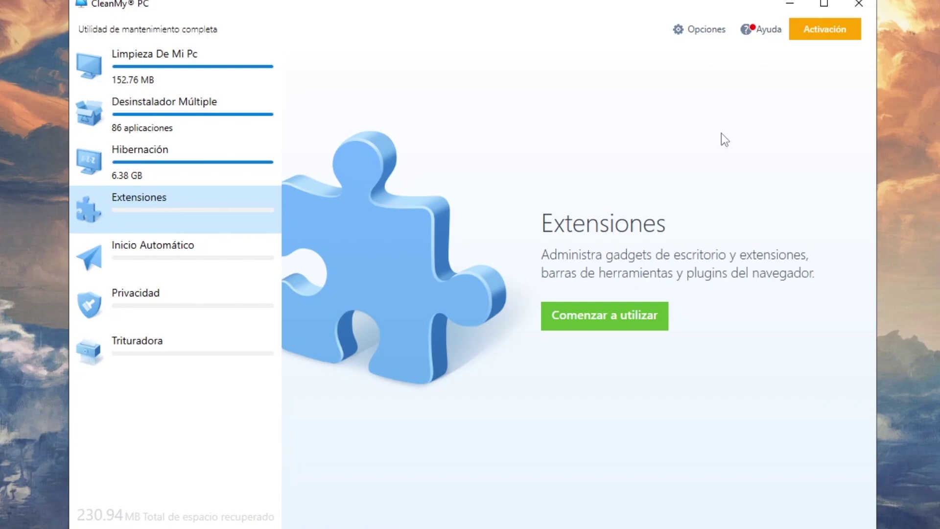
Load the Inicio Automático list, turn off automatic startup for DS4Windows and try to turn it off for LGHUB.
left_click(263, 270)
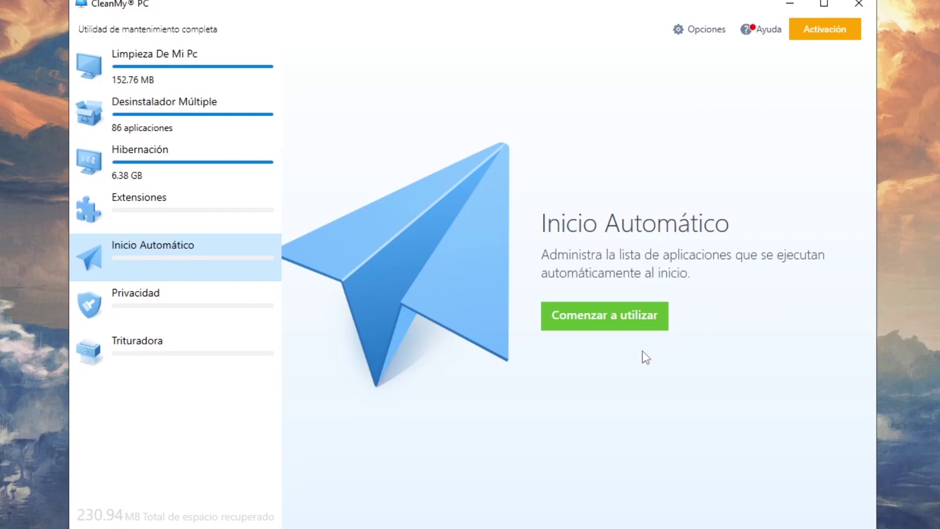
left_click(615, 324)
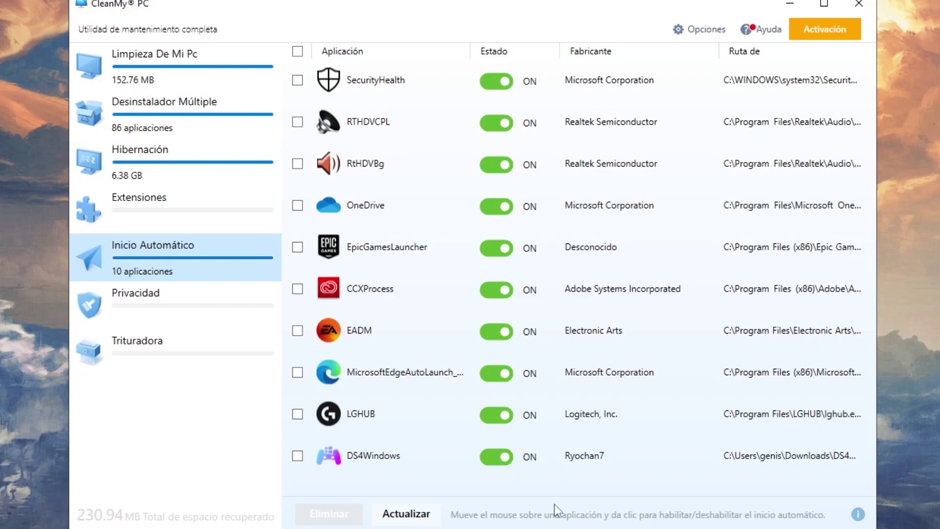
left_click(499, 459)
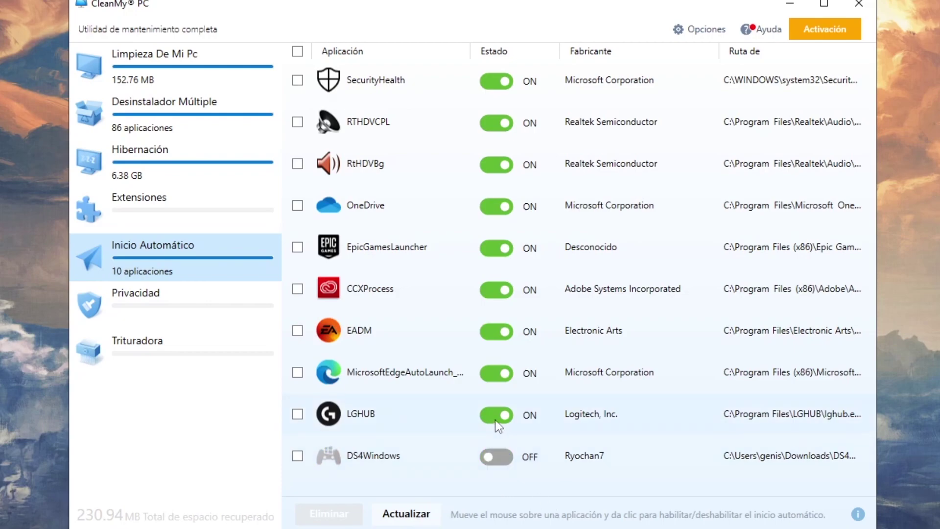
left_click(733, 101)
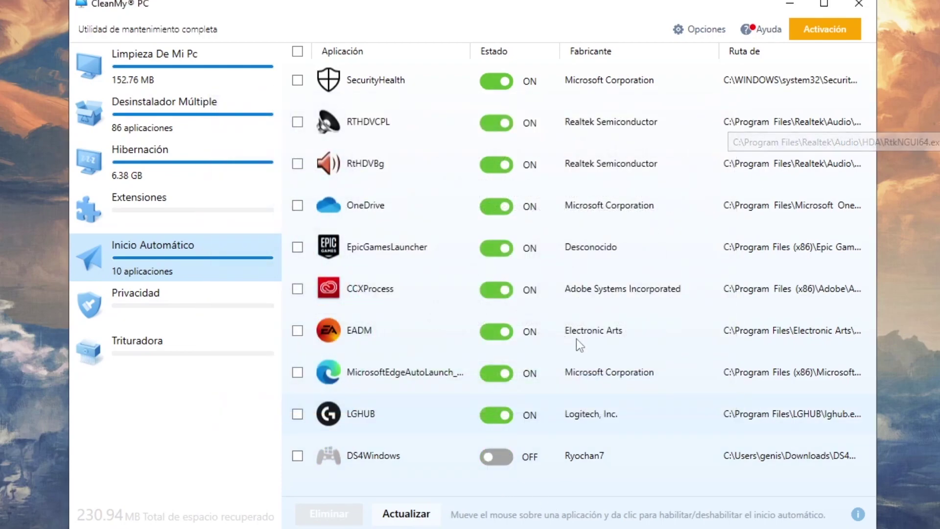
left_click(495, 418)
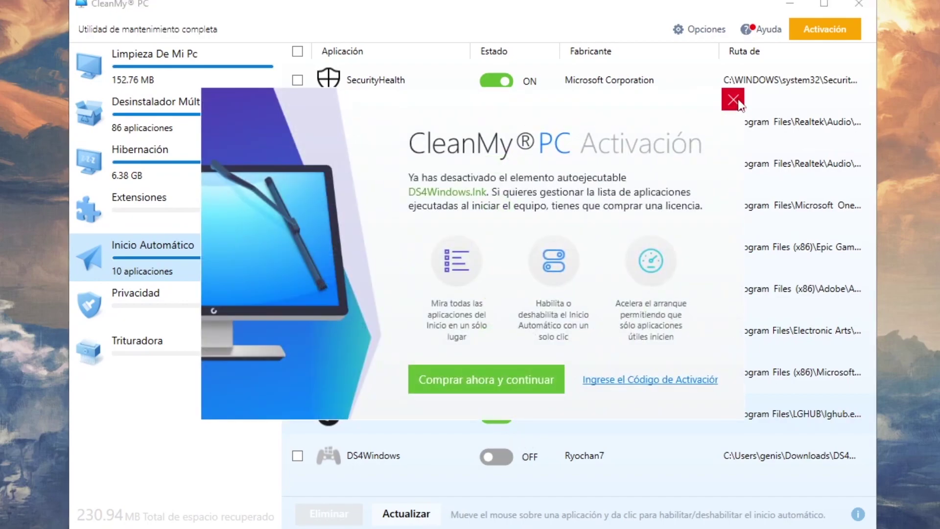
left_click(733, 99)
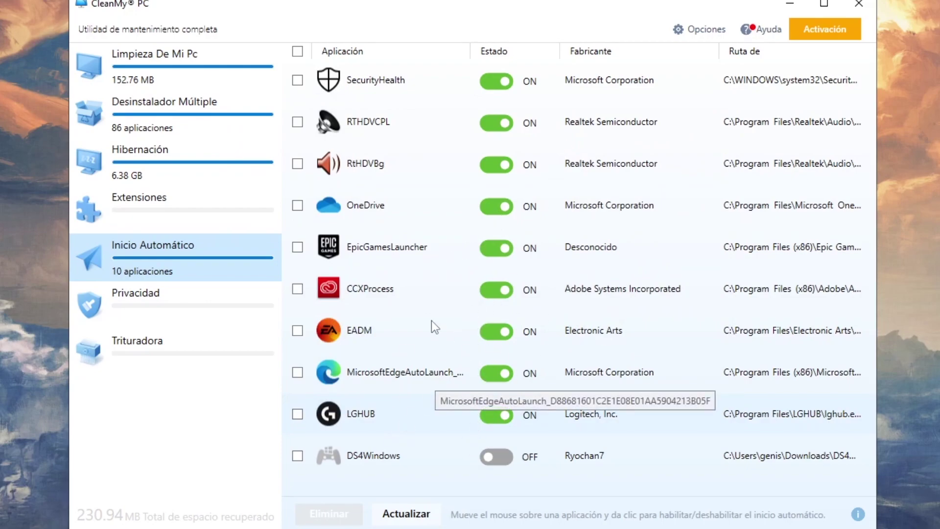
Load the Privacidad list of private data stored by the browsers and Windows Explorer.
left_click(251, 303)
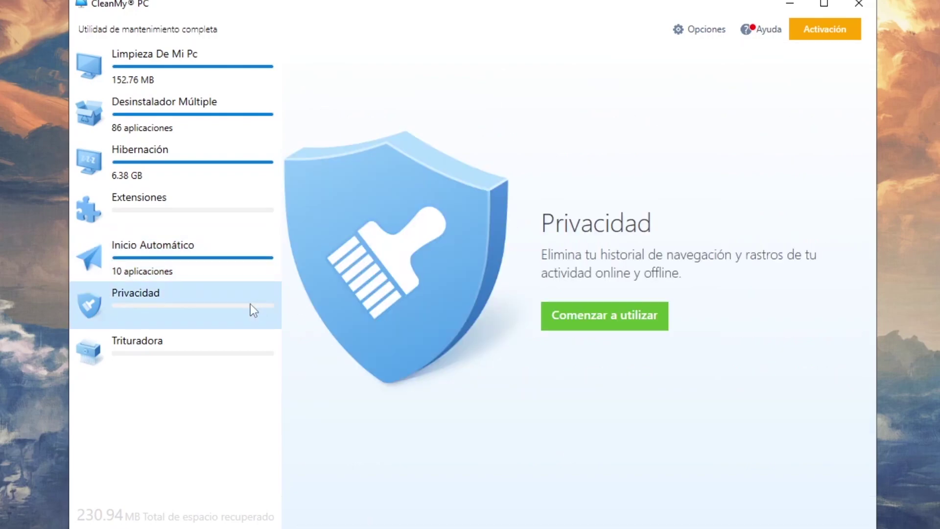
left_click(582, 318)
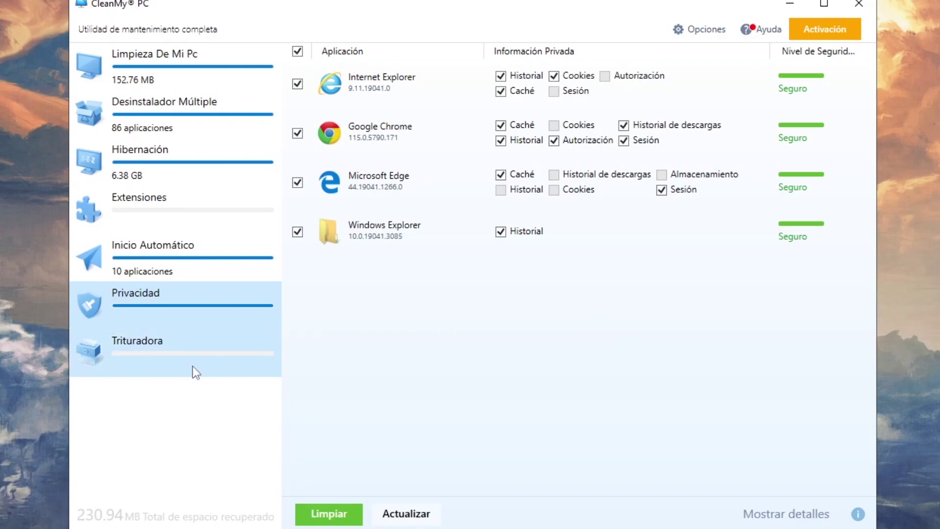
Try to securely erase the Eliminala folder from Descargas with Trituradora, and dismiss the resulting notice.
left_click(193, 366)
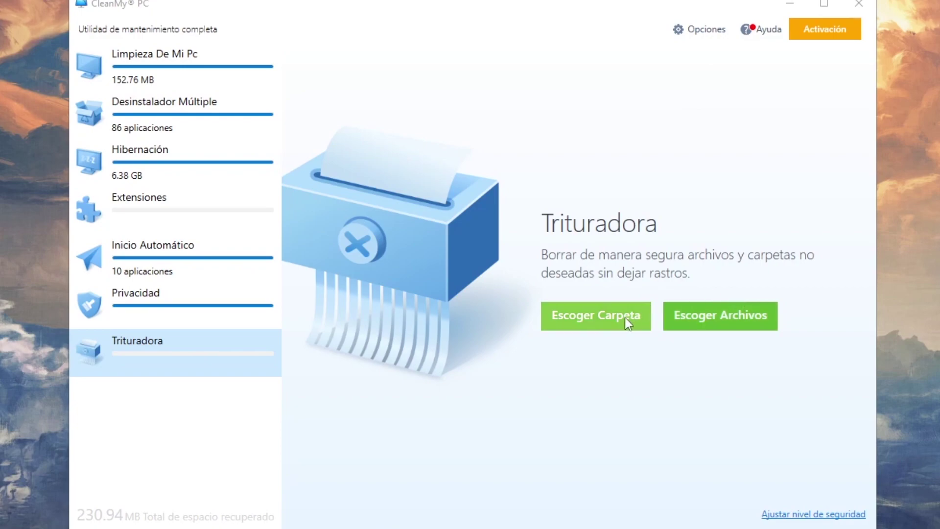
left_click(600, 334)
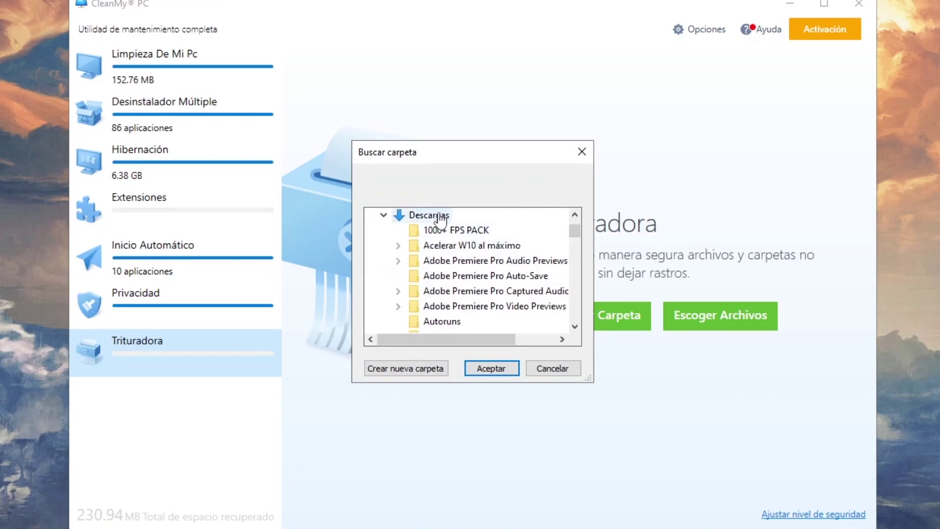
left_click_drag(575, 231, 581, 253)
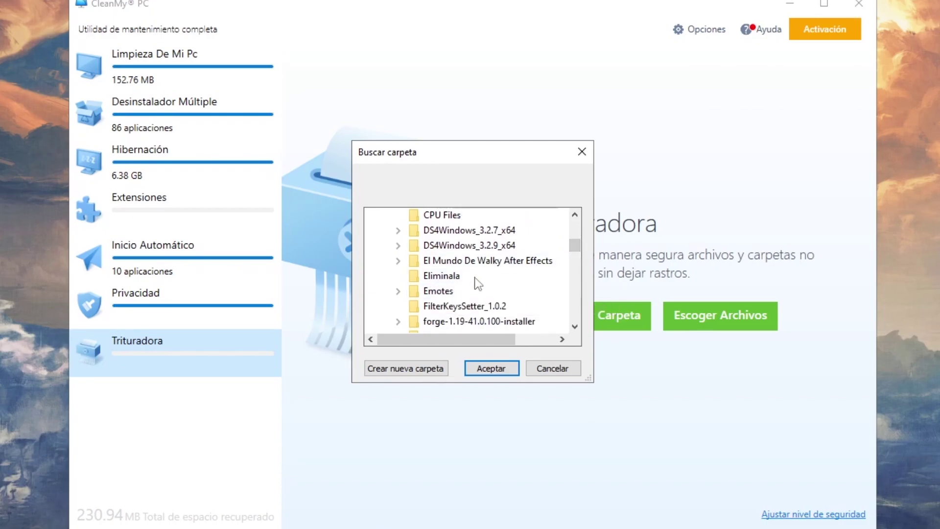
left_click(450, 279)
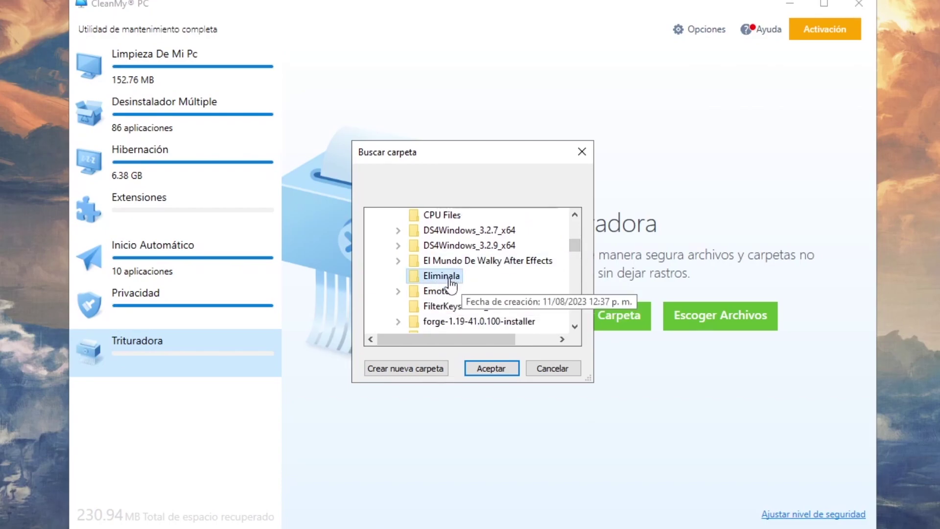
left_click(493, 368)
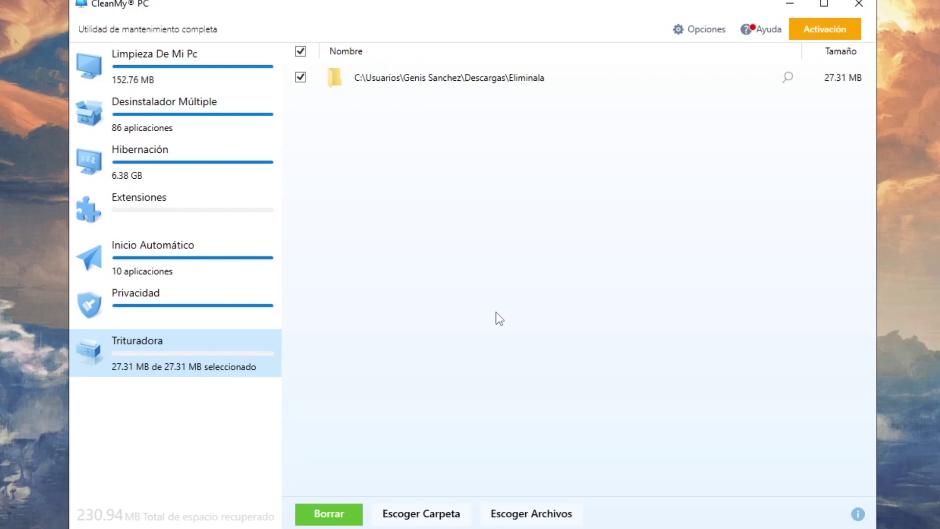
left_click(330, 515)
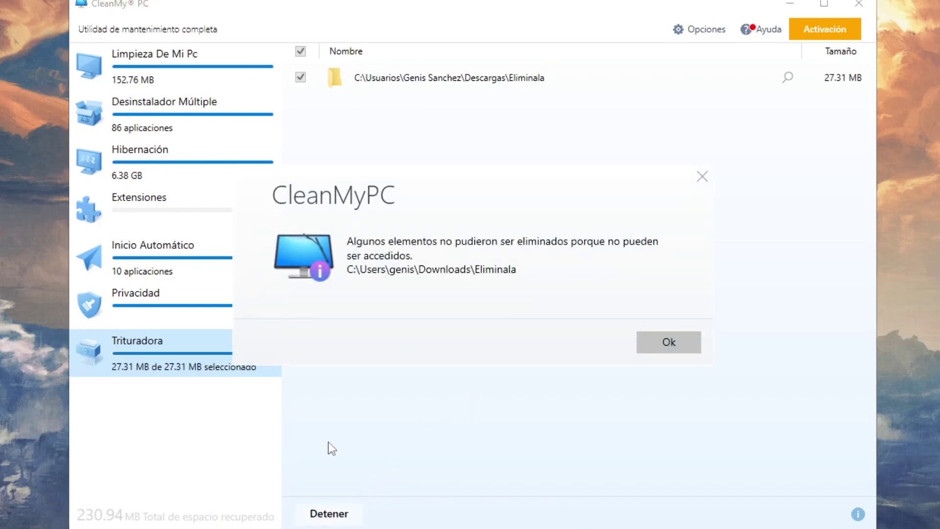
left_click(688, 339)
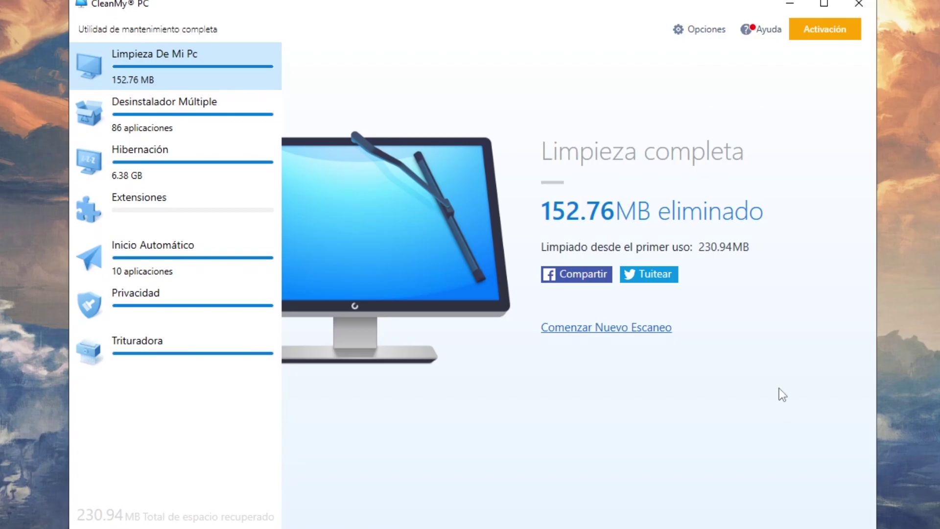
Review the notification and general settings in Opciones and accept the dialog.
left_click(705, 34)
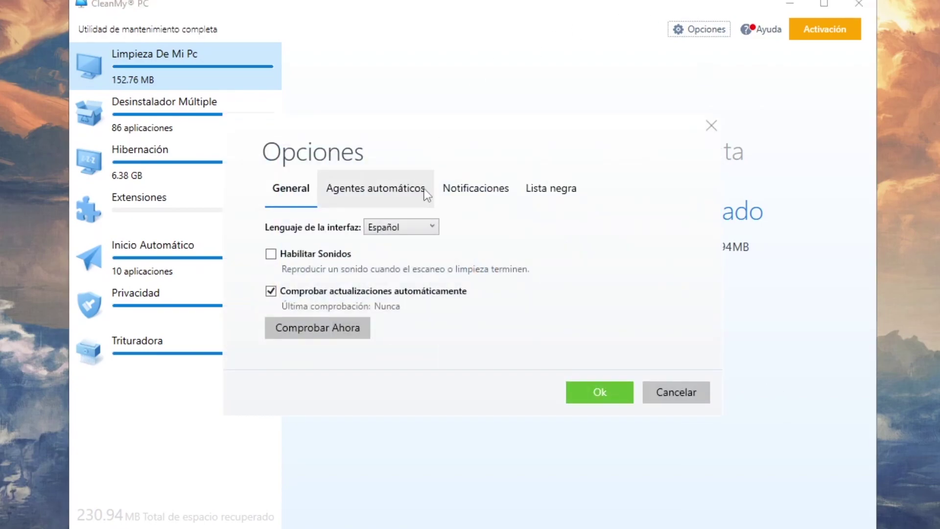
left_click(467, 192)
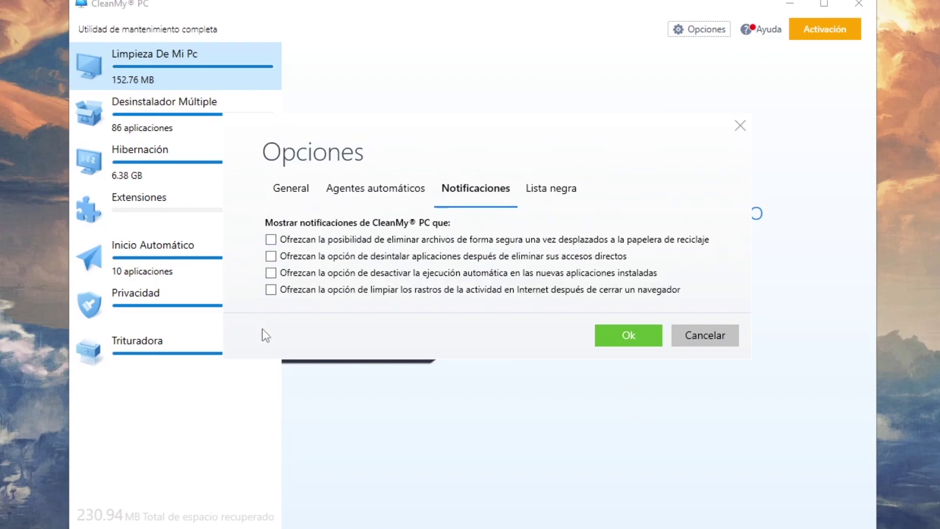
left_click(306, 191)
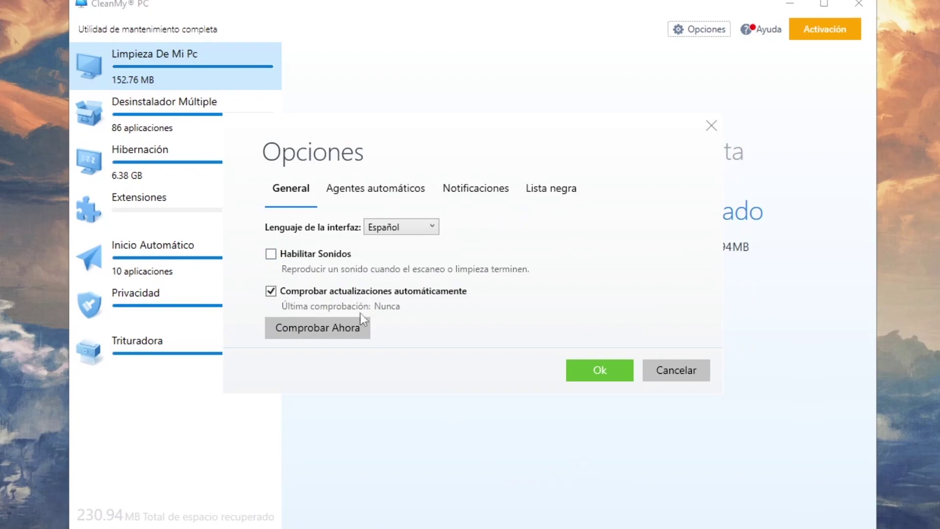
left_click(615, 366)
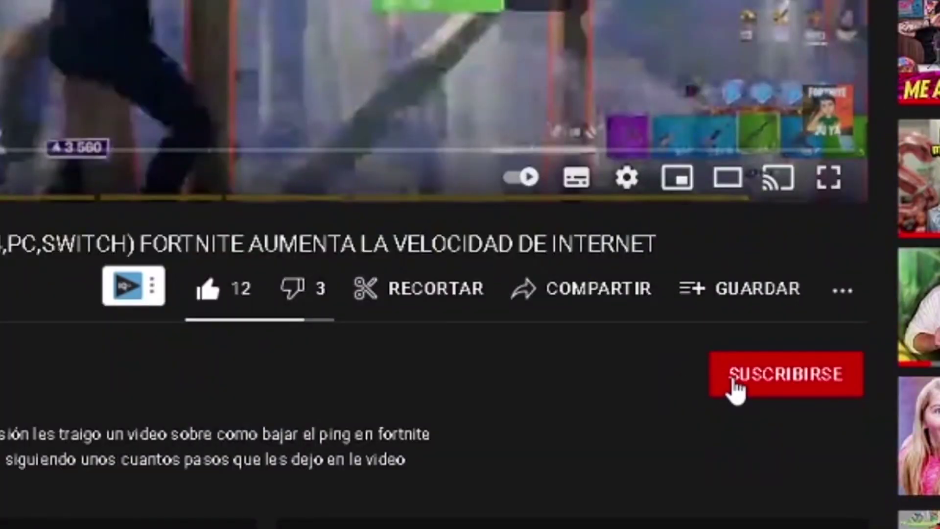
On the YouTube video page, subscribe to the channel and set its notifications to Todas.
left_click(736, 387)
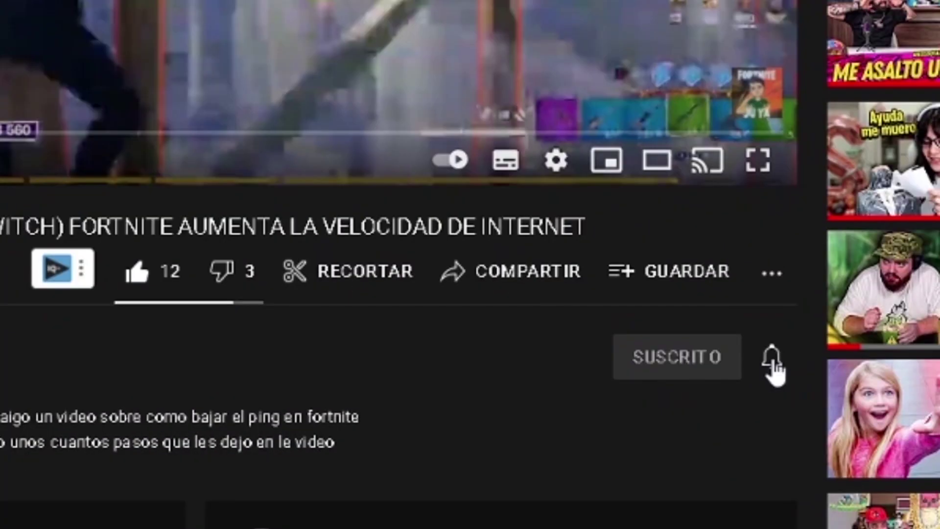
left_click(843, 374)
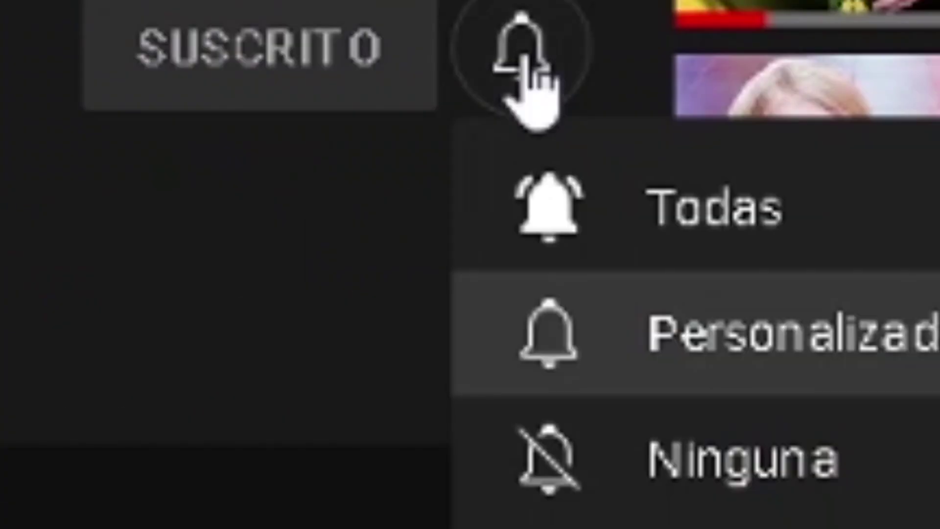
left_click(649, 196)
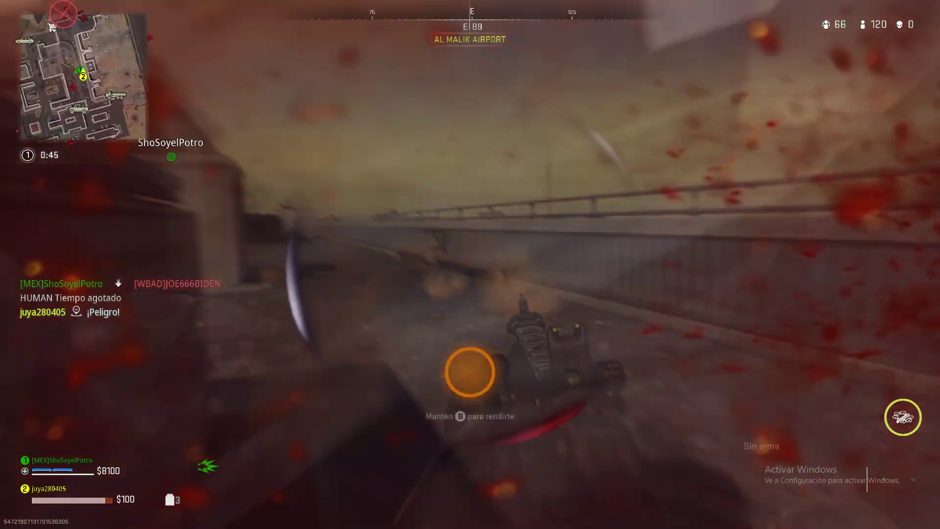